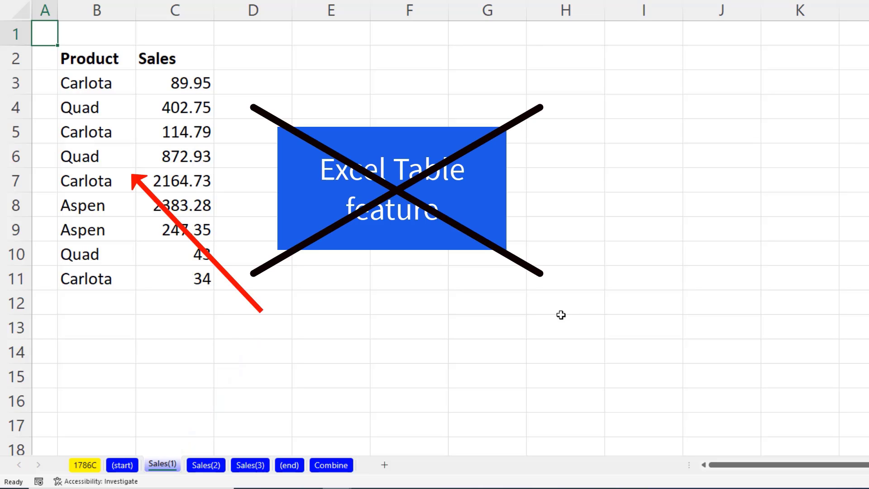
Step: Look through the Sales(2), Sales(3) and Combine sheets
click(212, 466)
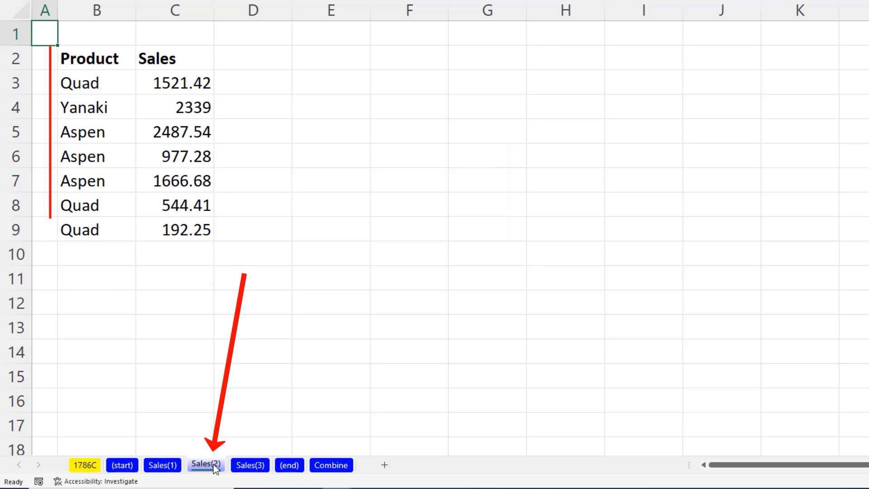
click(250, 466)
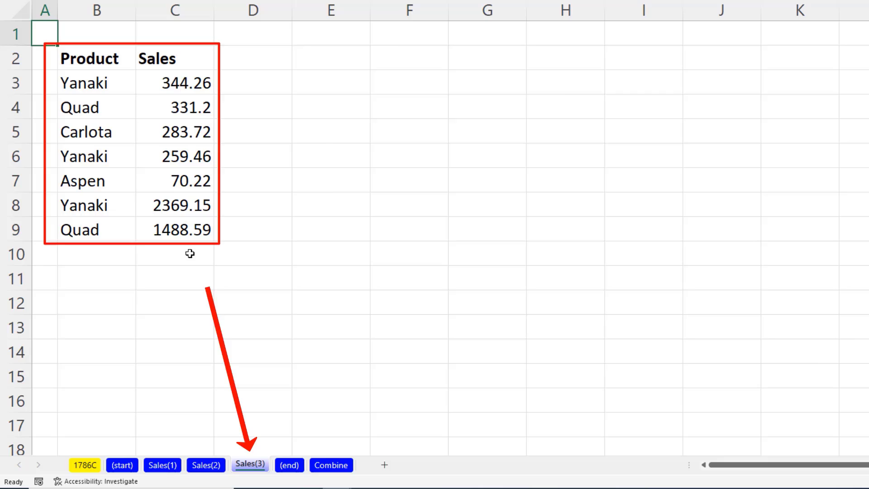
click(330, 465)
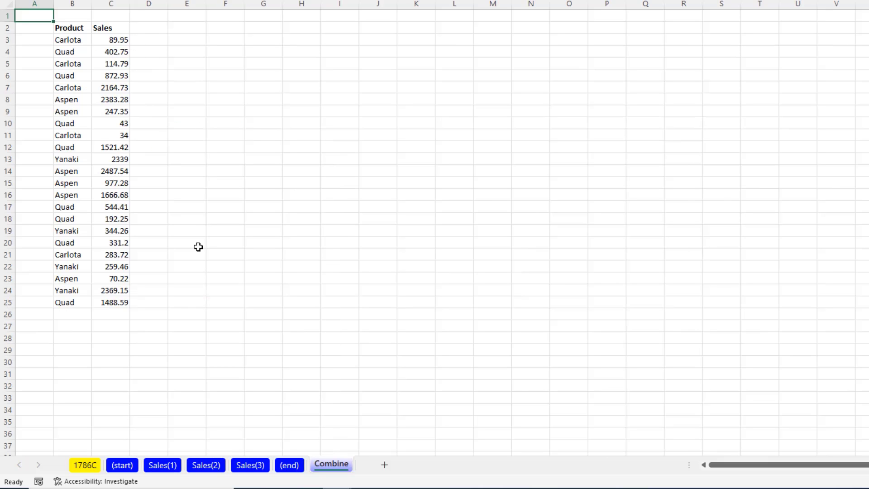
Step: Copy the Sales(3) sheet as Sales(4) and confirm its records appear in Combine
click(332, 460)
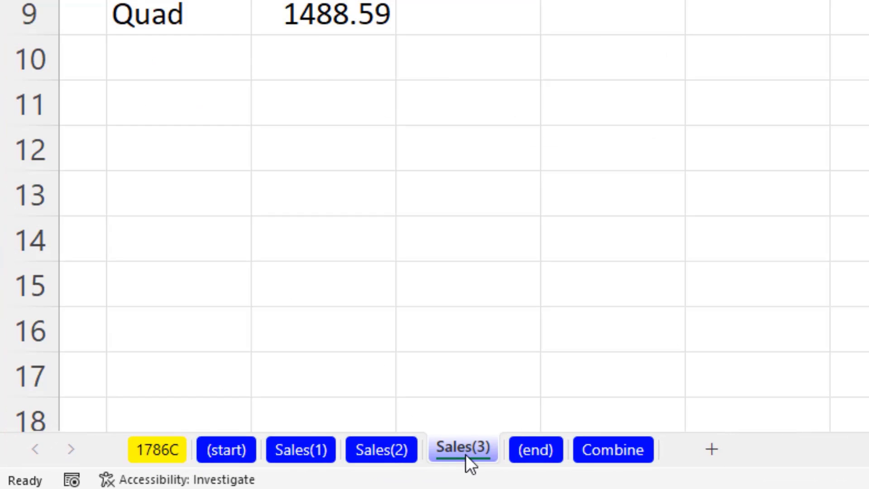
drag(517, 398, 527, 401)
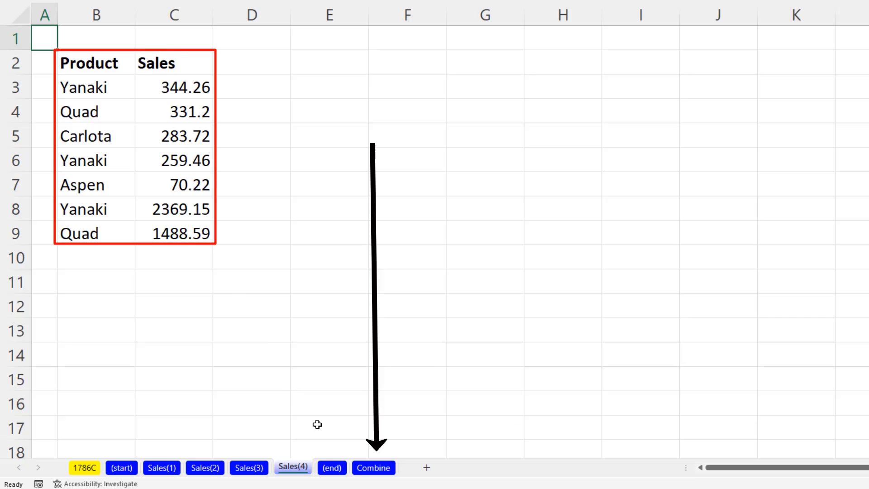
click(374, 467)
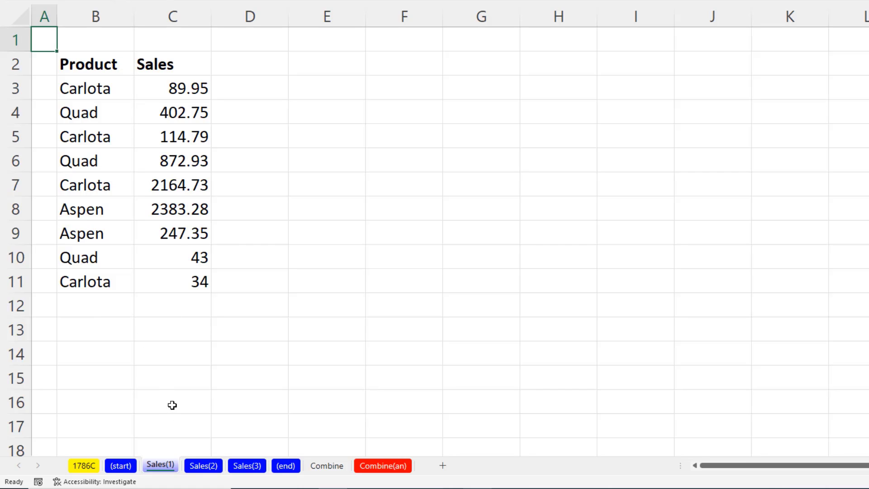
Step: Review the Sales(1), Sales(2) and Sales(3) records, ending on the blank (start) sheet
click(204, 466)
click(249, 466)
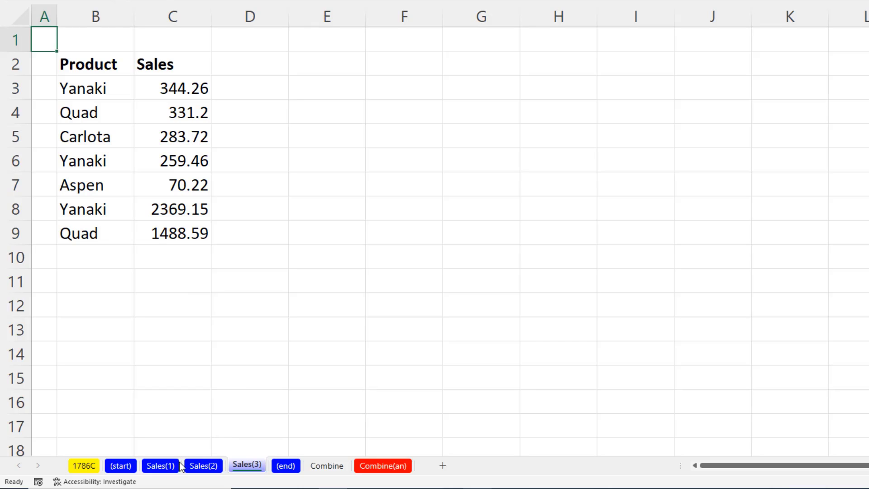
click(166, 468)
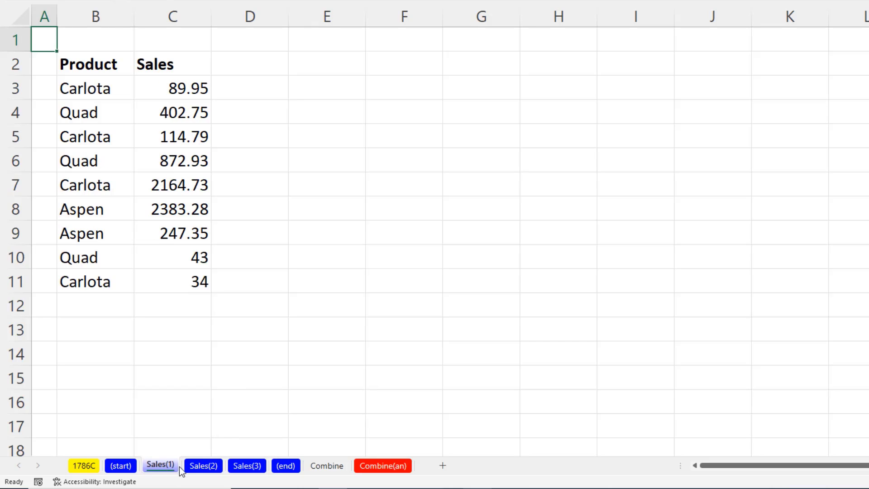
click(201, 471)
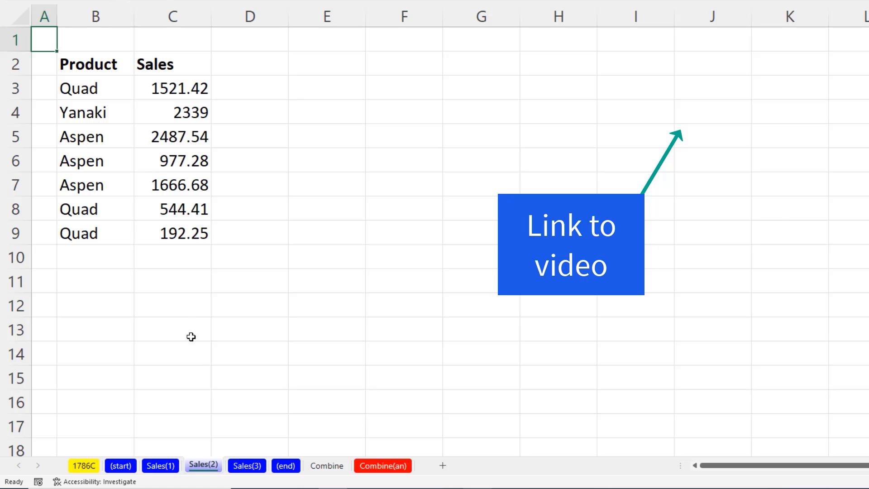
click(245, 466)
click(160, 466)
click(120, 465)
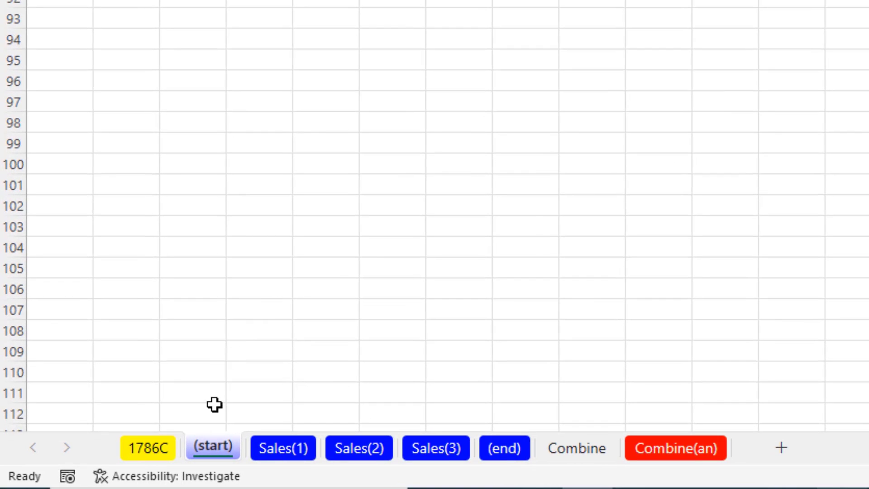
Step: Switch to the blank (end) marker sheet that follows Sales(3)
click(503, 455)
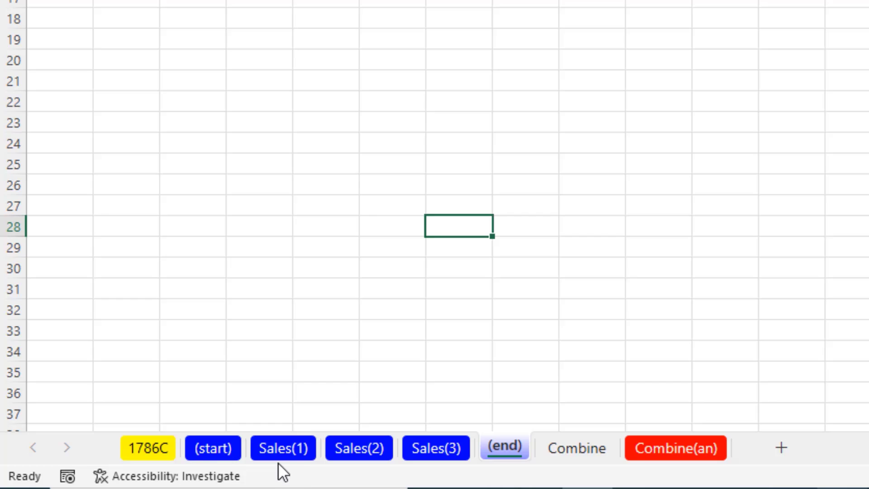
Step: Rename the (start) sheet to start, then change it back to (start)
double_click(216, 452)
text(start)
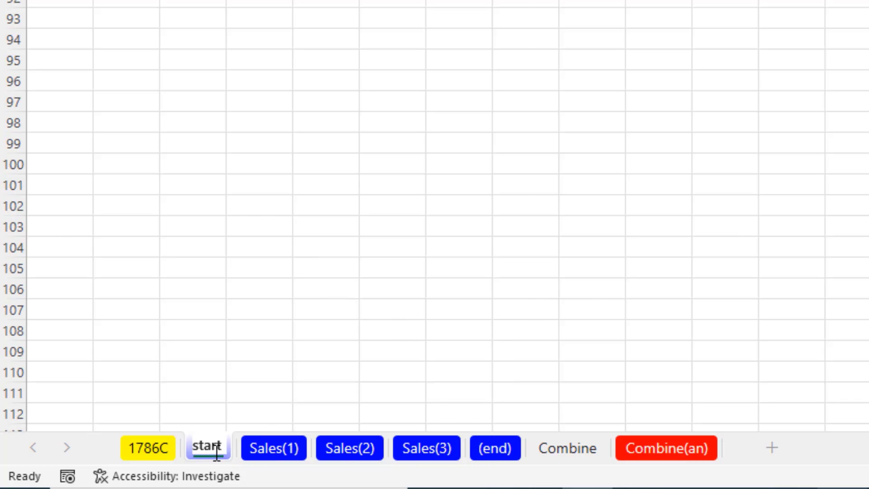
key(Return)
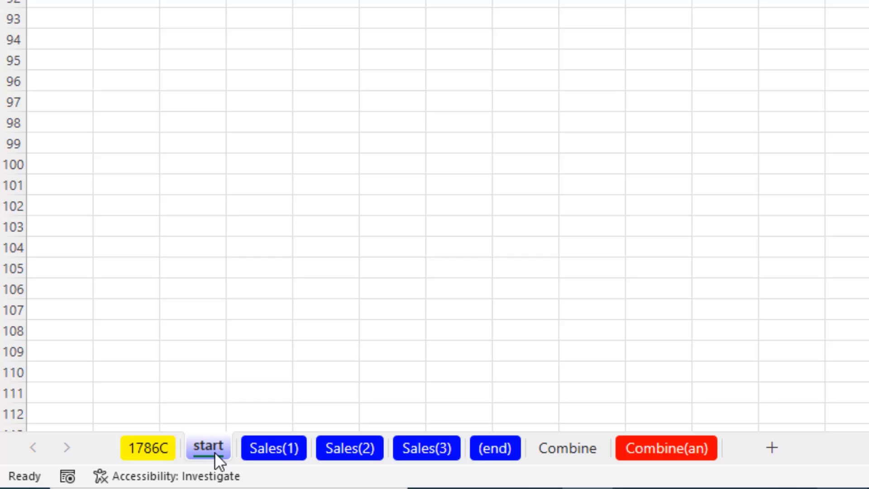
double_click(215, 452)
text(()
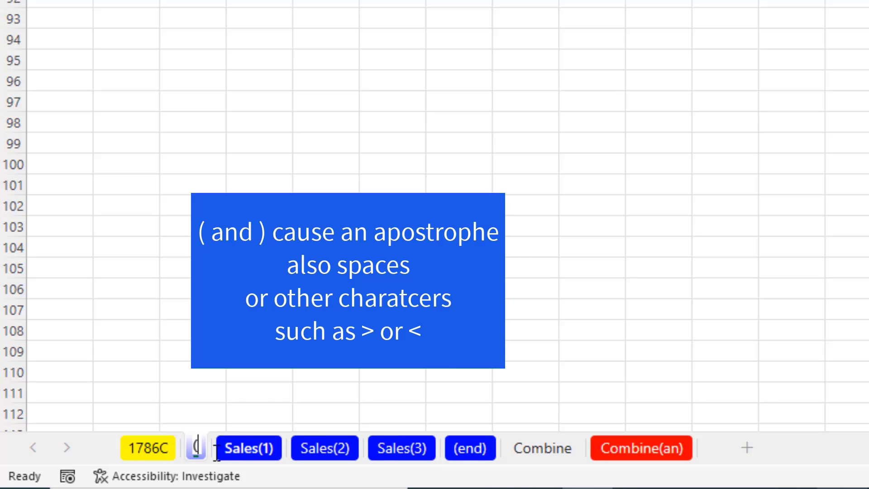
text(start))
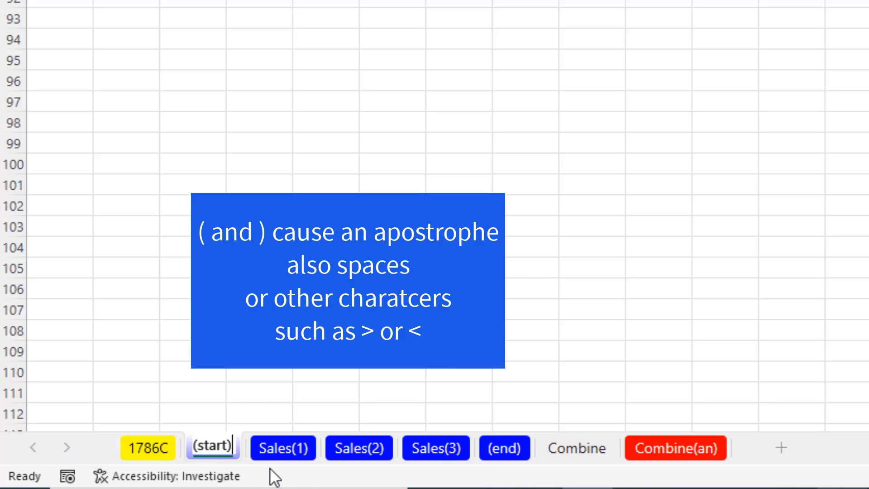
key(Return)
key(Return)
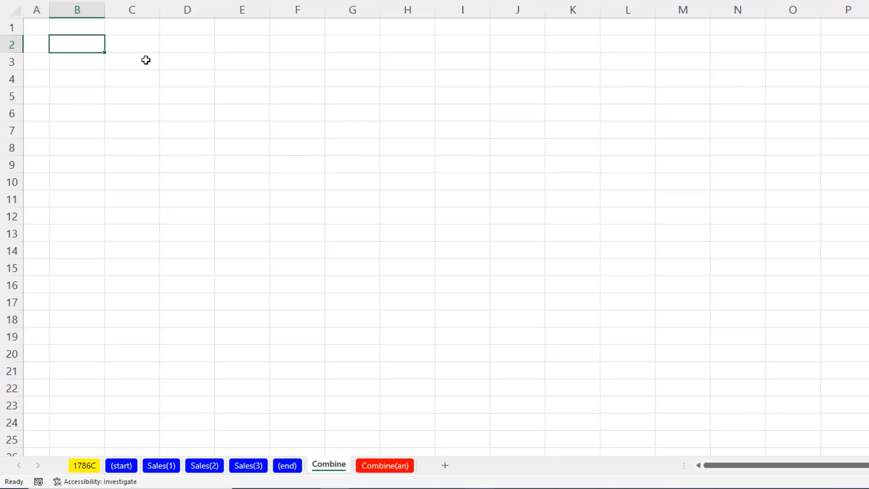
Step: In Combine C3, start =VSTACK( with 'Sales(1)'!B2:C2 as the first array
click(145, 58)
text(=v)
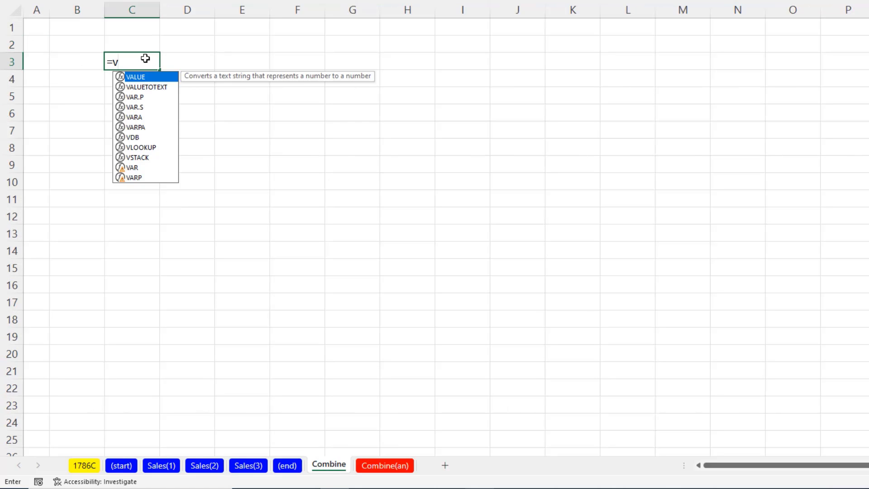
text(s)
key(Tab)
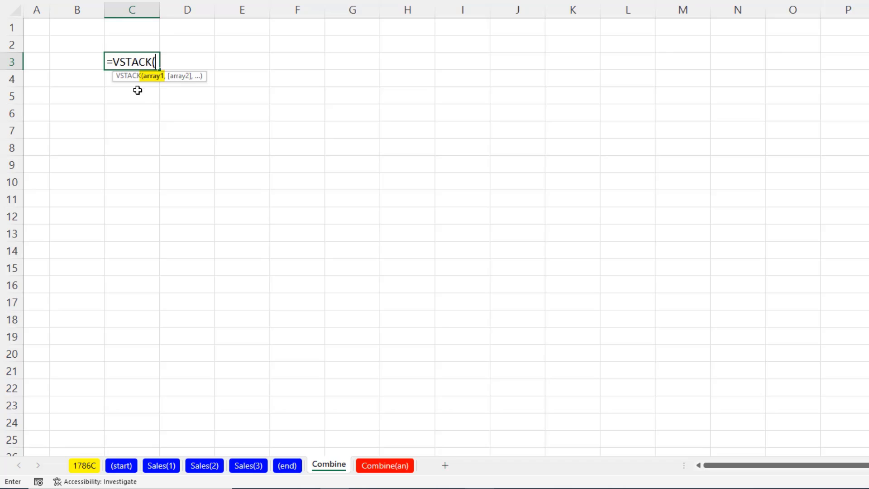
click(166, 466)
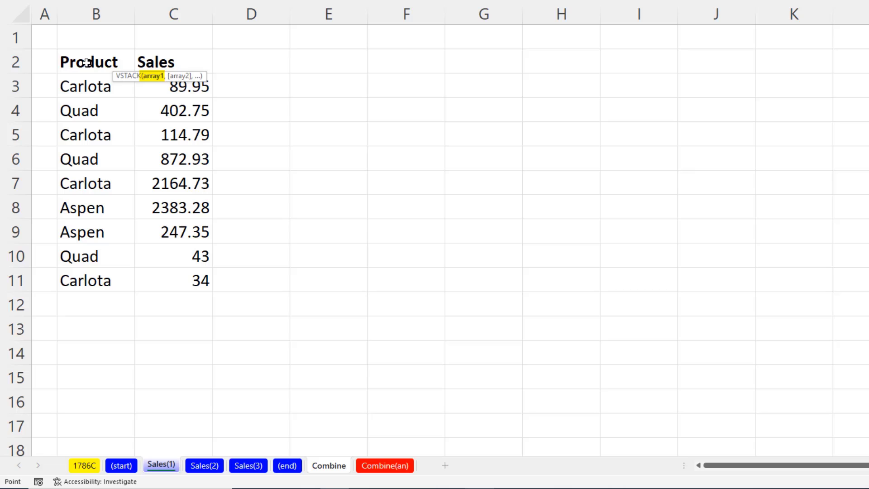
drag(87, 60, 209, 69)
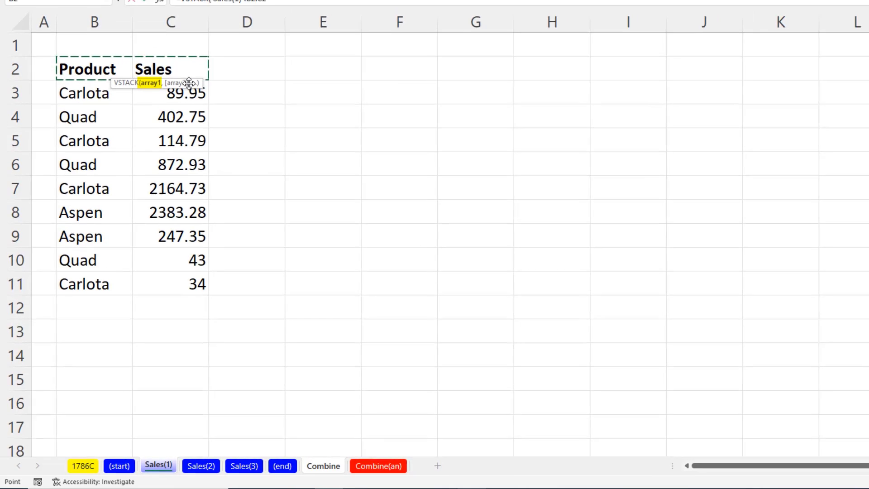
text(,)
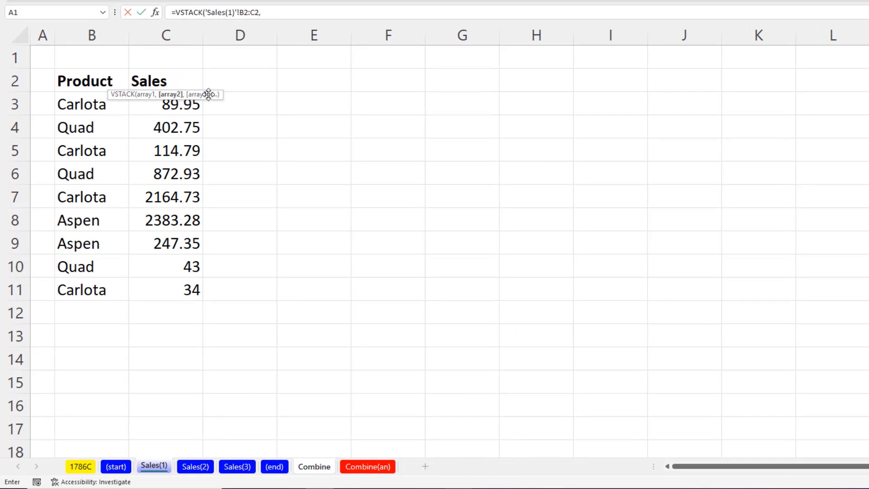
drag(222, 94, 330, 40)
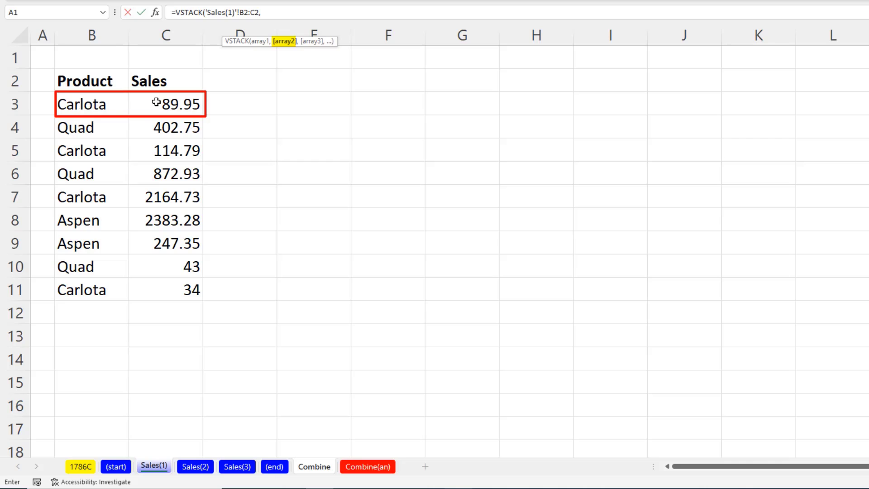
Step: Add '(start):(end)'!B3:C132 as VSTACK's second array and close the formula
click(115, 467)
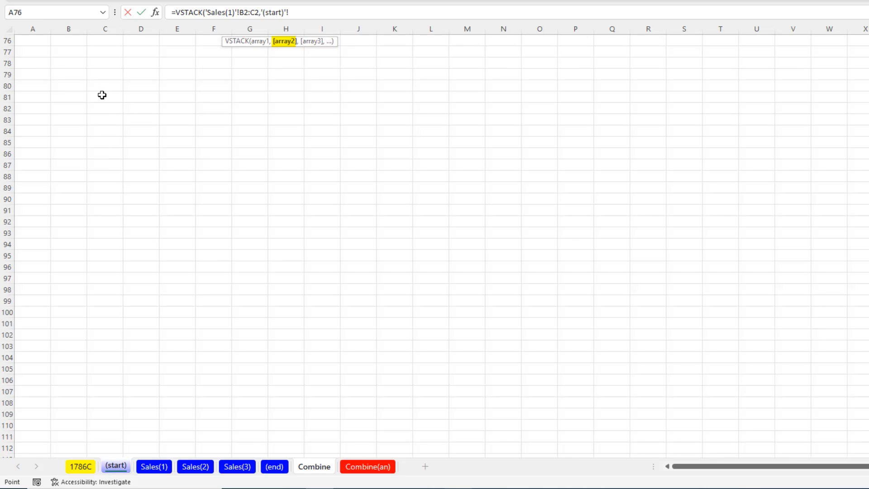
scroll(85, 88, up, 6)
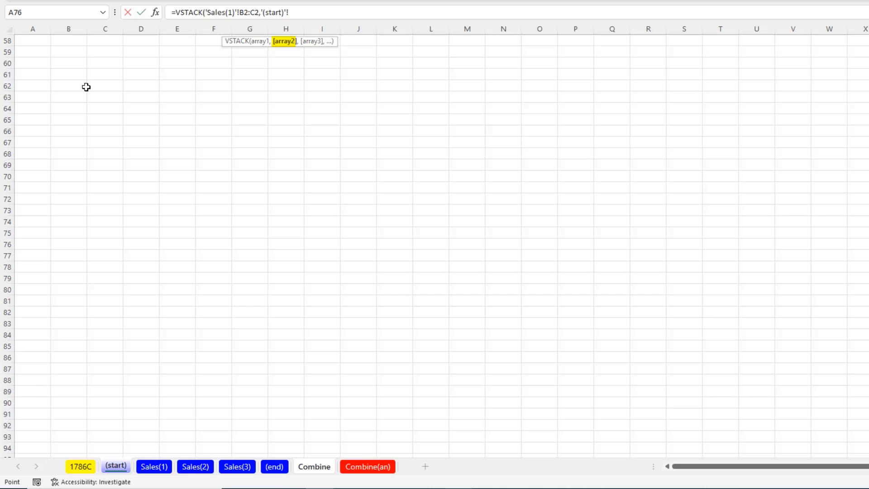
scroll(86, 95, up, 19)
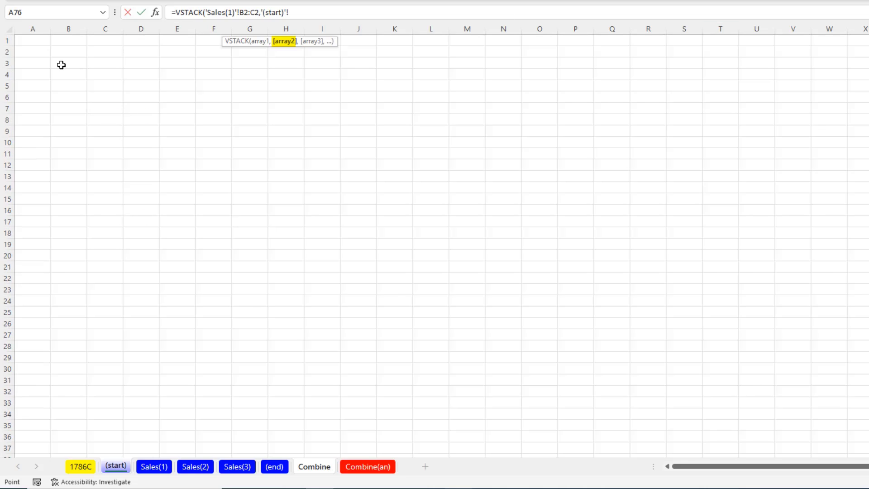
drag(64, 64, 113, 427)
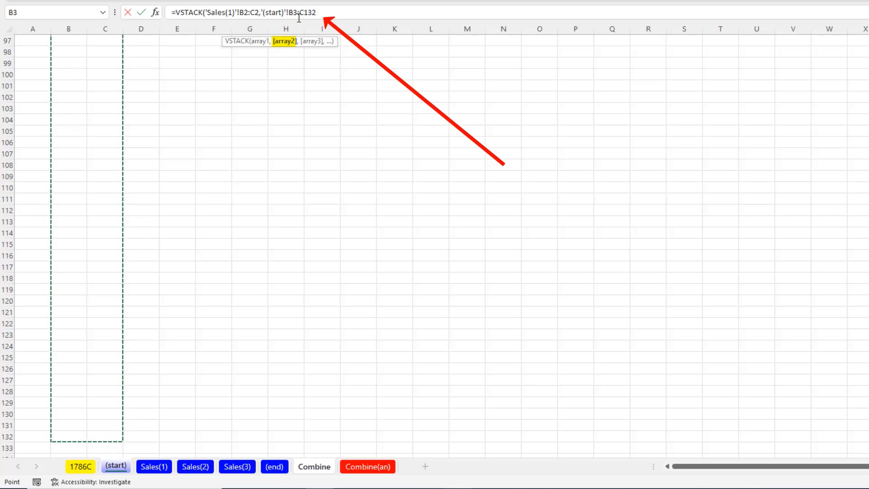
key(shift)
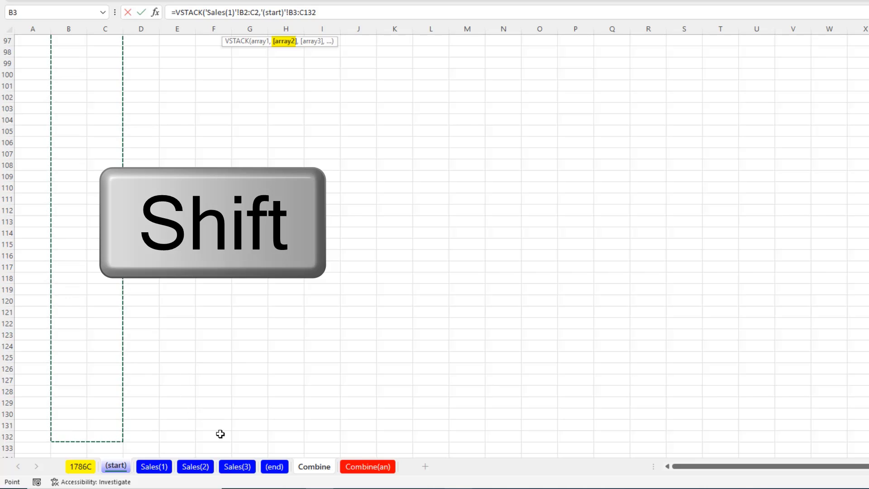
shift+click(275, 466)
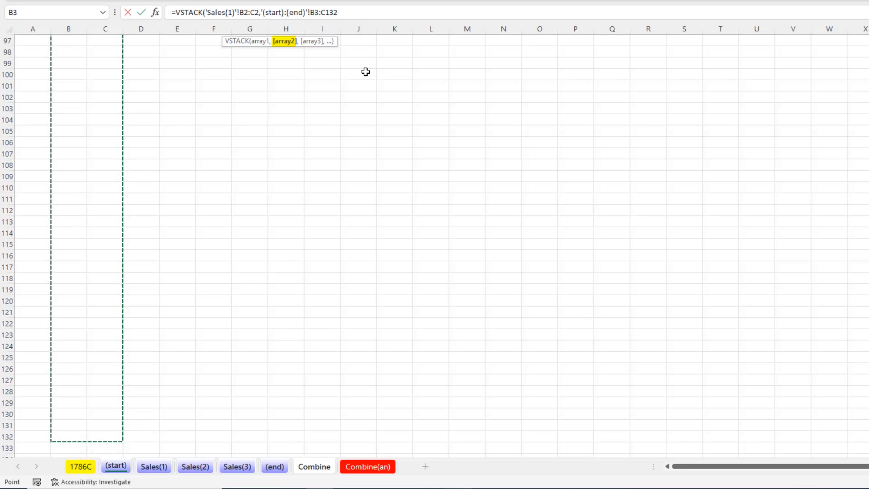
text())
key(Return)
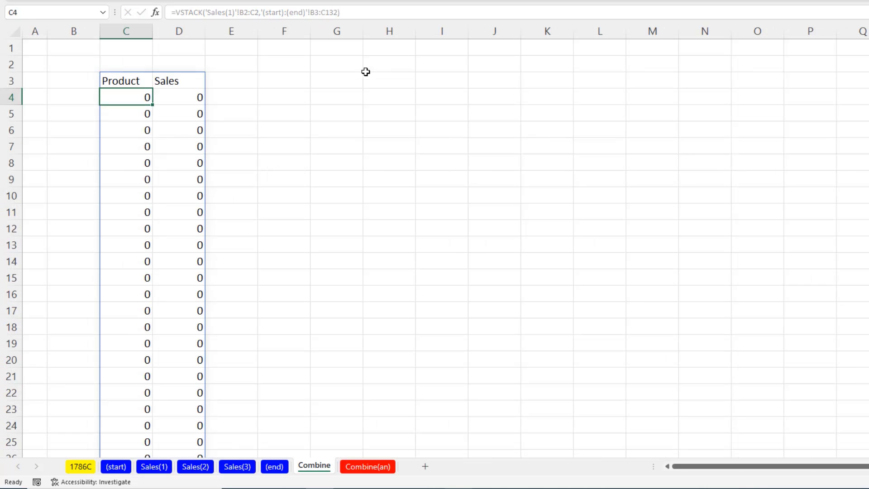
click(140, 83)
double_click(141, 83)
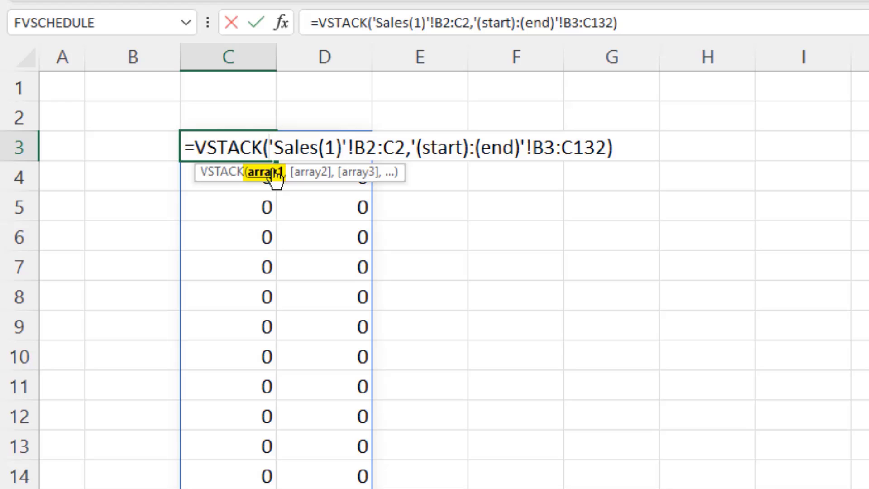
click(274, 171)
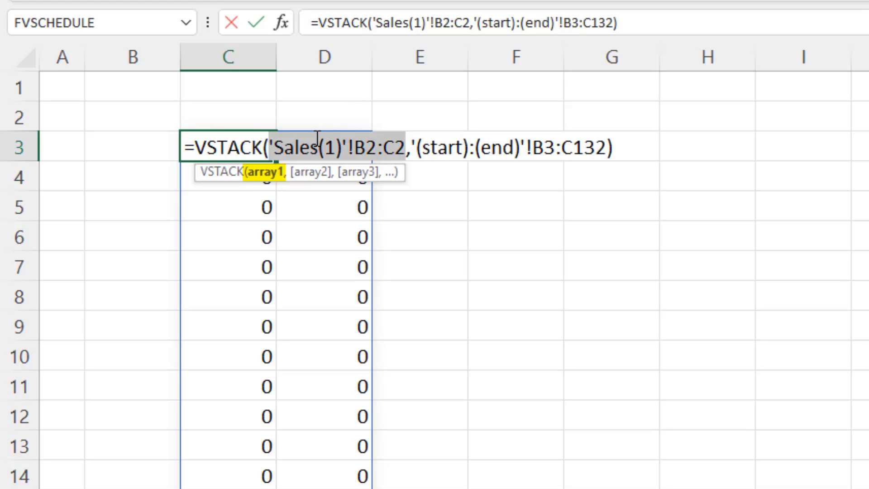
click(324, 174)
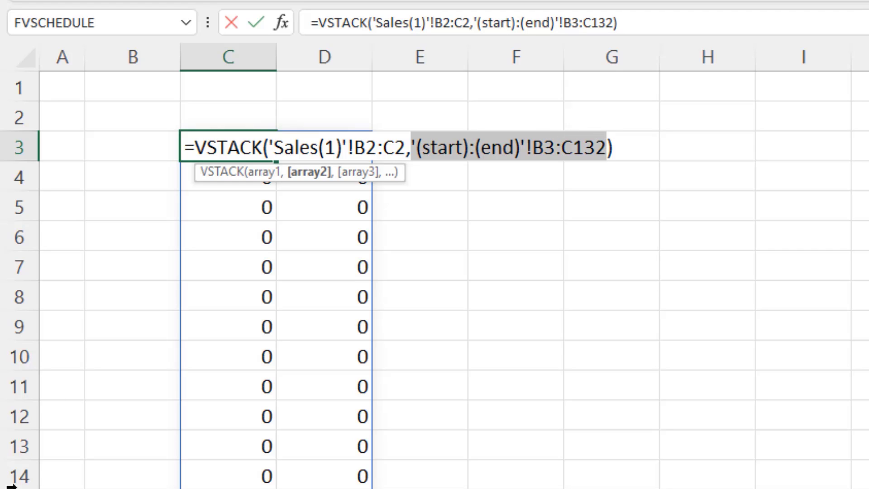
Step: Place the cursor right after the equals sign in C3's VSTACK formula
click(194, 147)
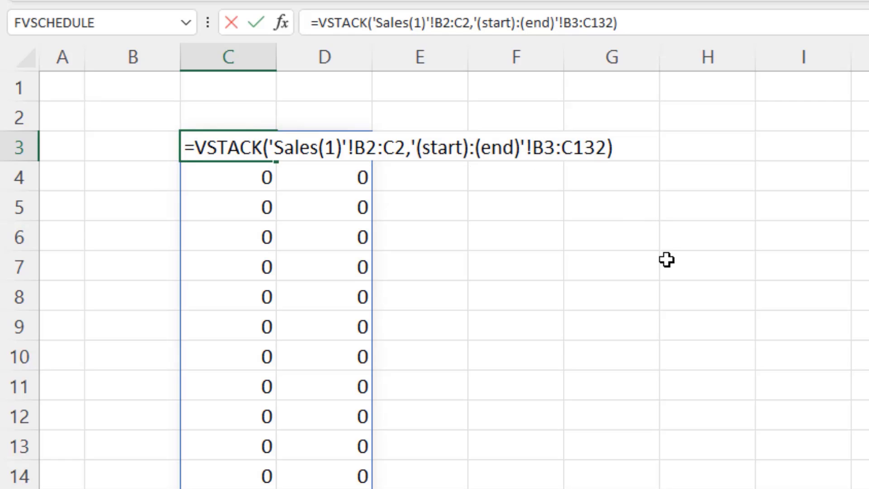
Step: Wrap the VSTACK in LET, assigning it to the name t on its own line
text(let)
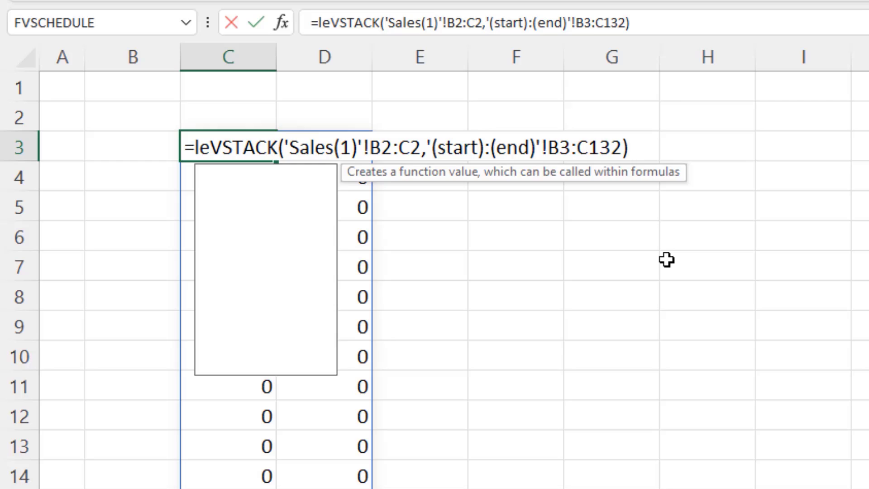
key(Tab)
key(alt+Return)
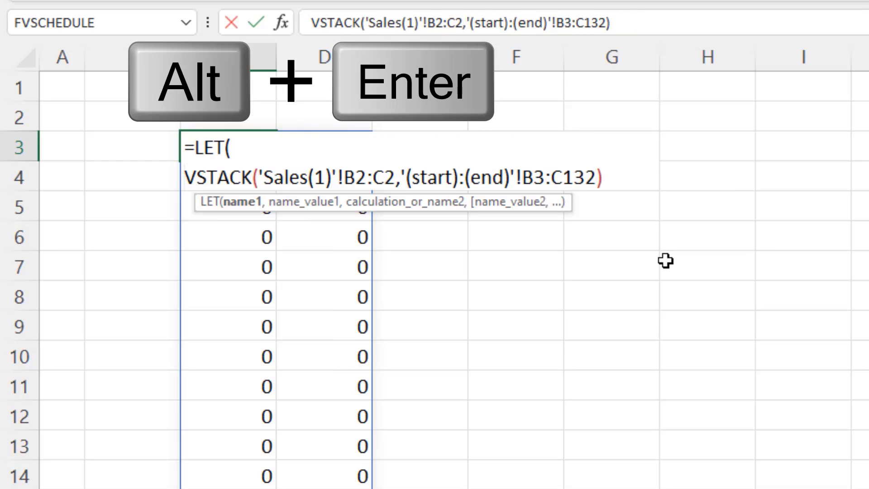
text(t)
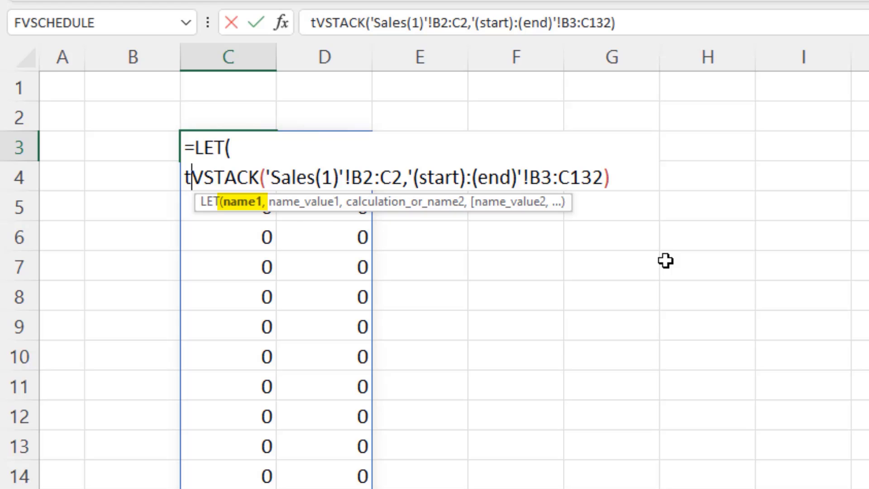
text(,)
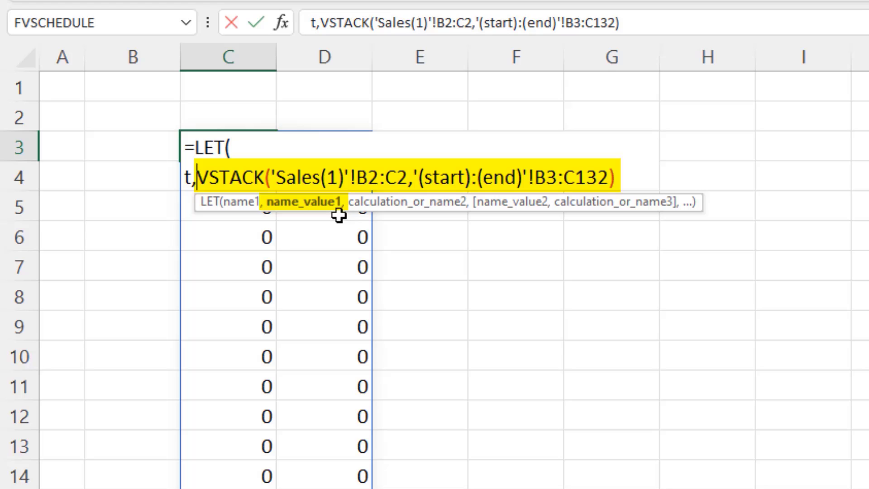
click(613, 179)
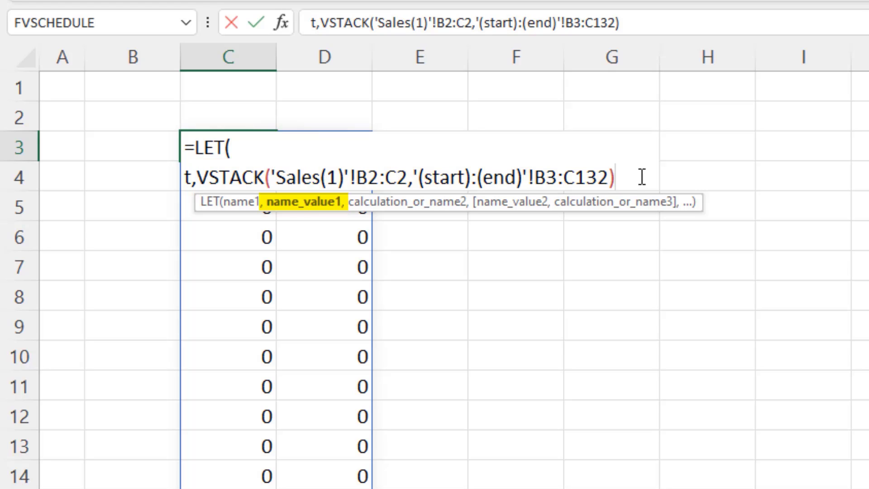
text(,)
key(alt+Return)
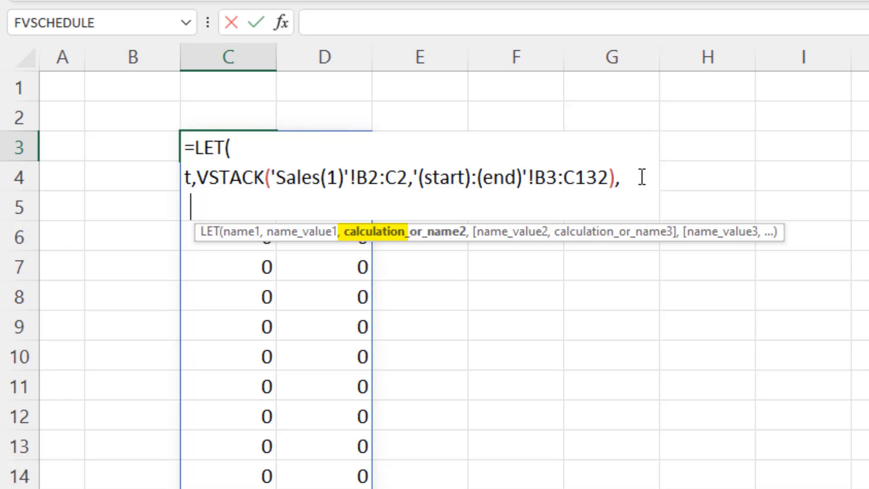
Step: End the LET with FILTER(t,CHOOSECOLS(t,2)<>"") to drop blank-Sales rows, and enter it
text(fi)
key(Down)
key(Tab)
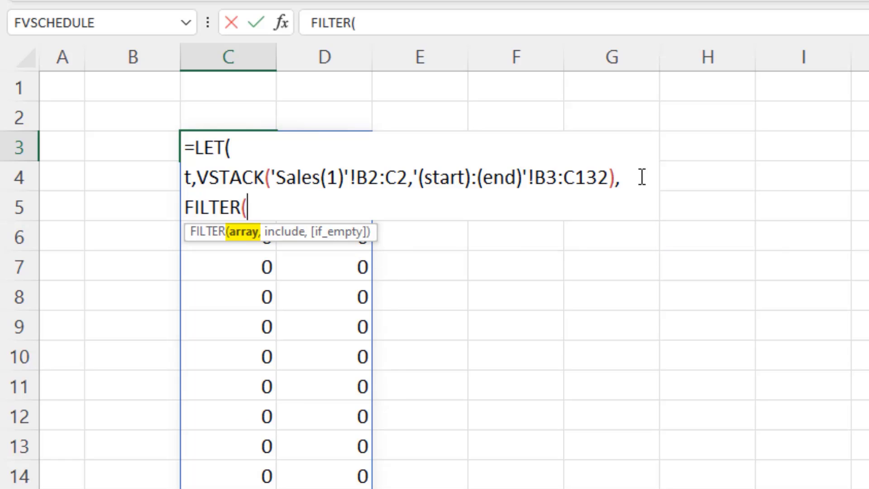
text(t,)
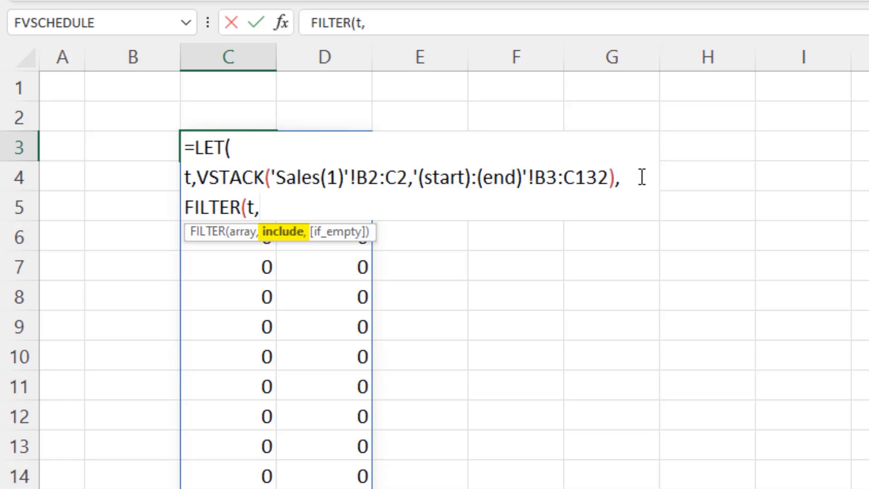
text(ch)
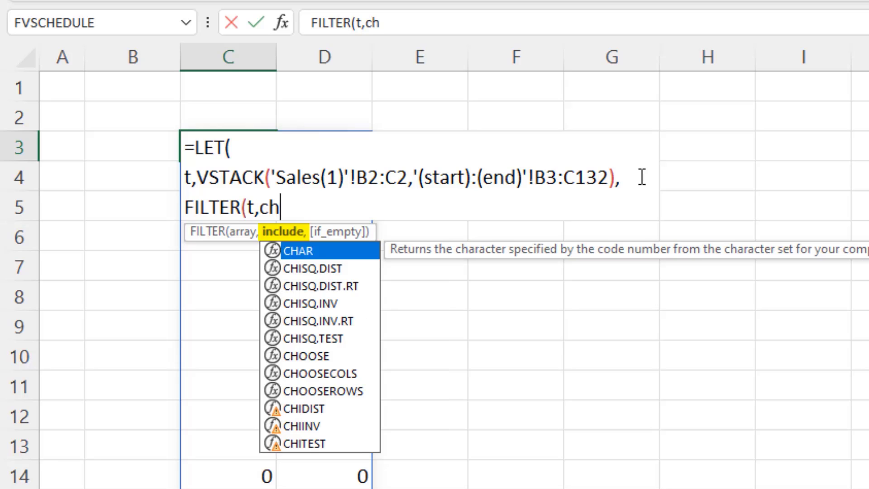
text(o)
key(Down)
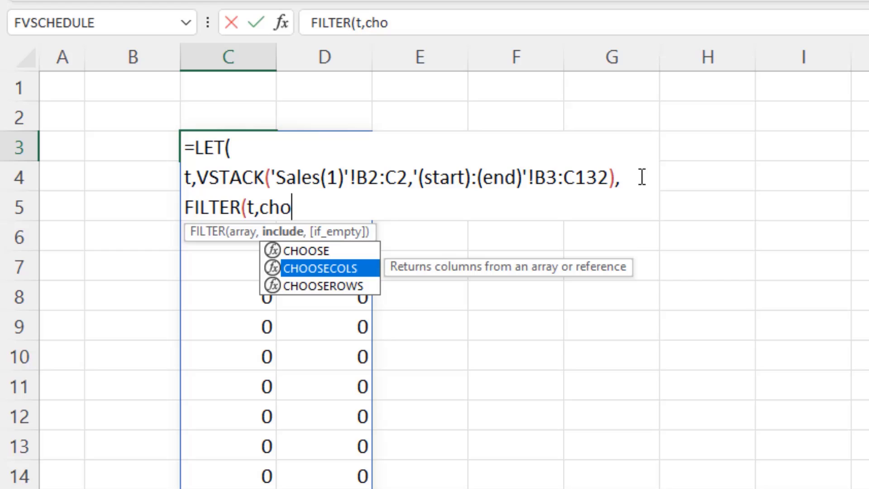
key(Tab)
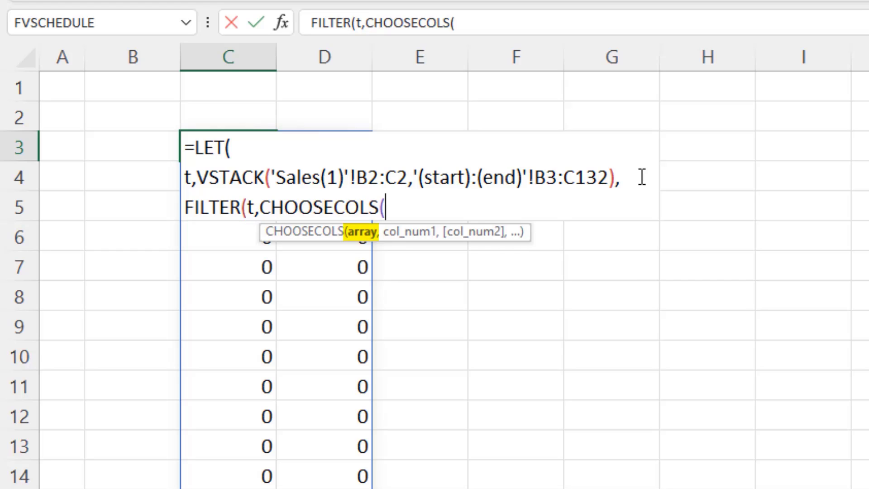
text(t,)
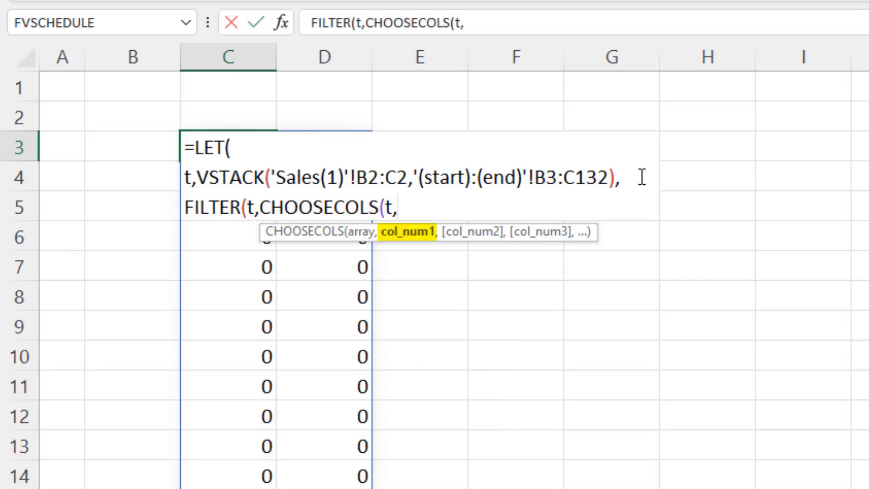
text(2)
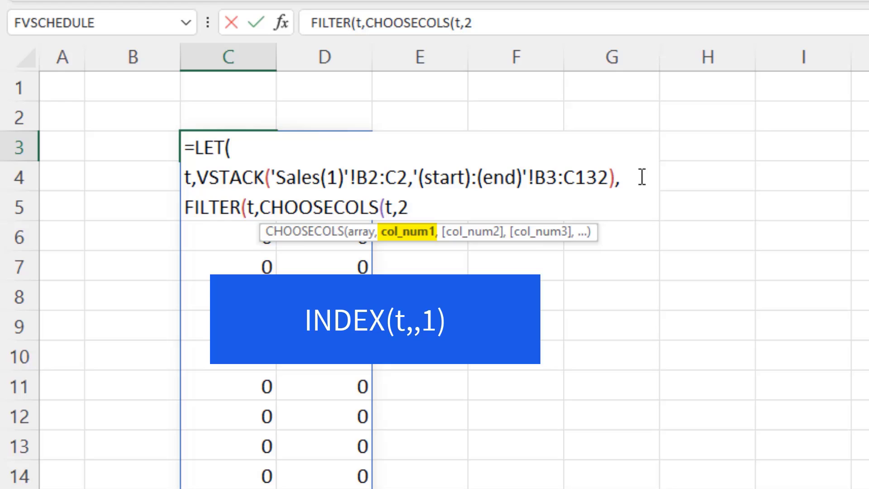
text())
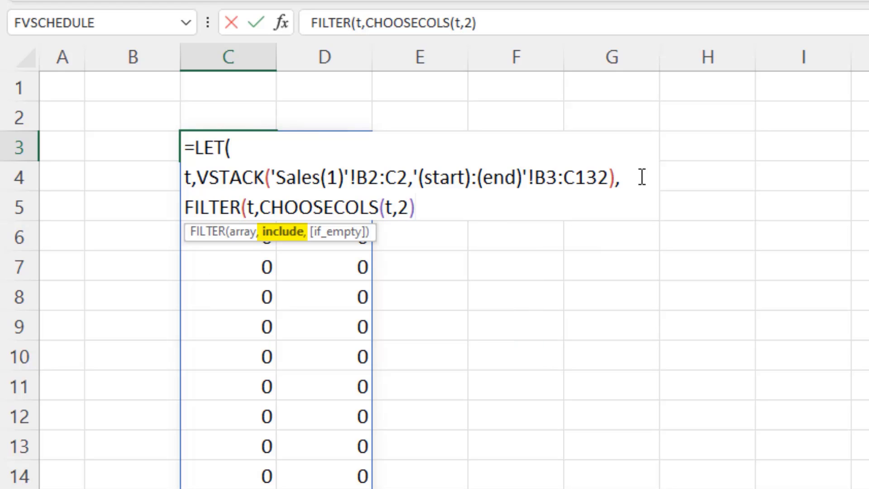
text(<>"")
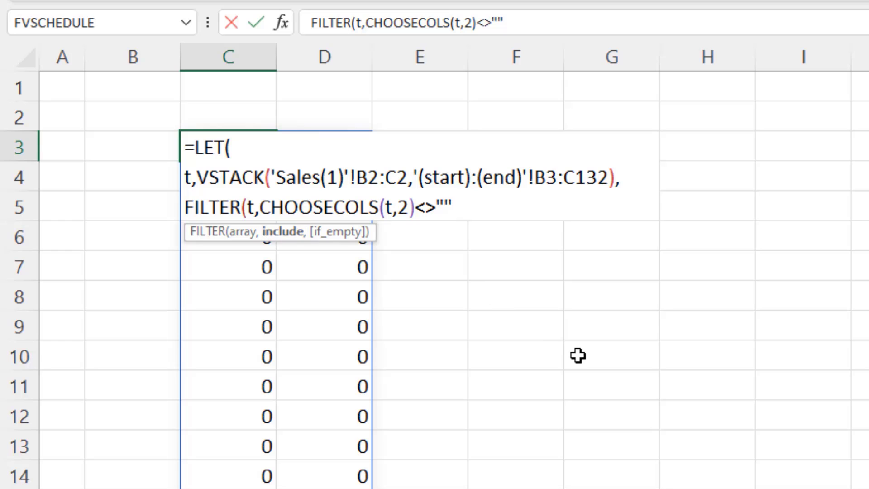
text()))
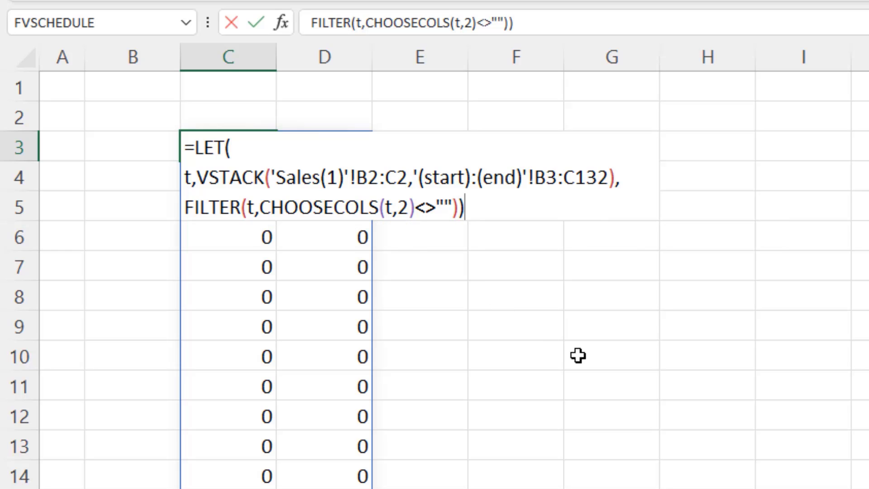
key(ctrl+Return)
Step: Inspect C3's LET formula without changing it, then switch to the Sales(3) sheet
scroll(324, 216, down, 3)
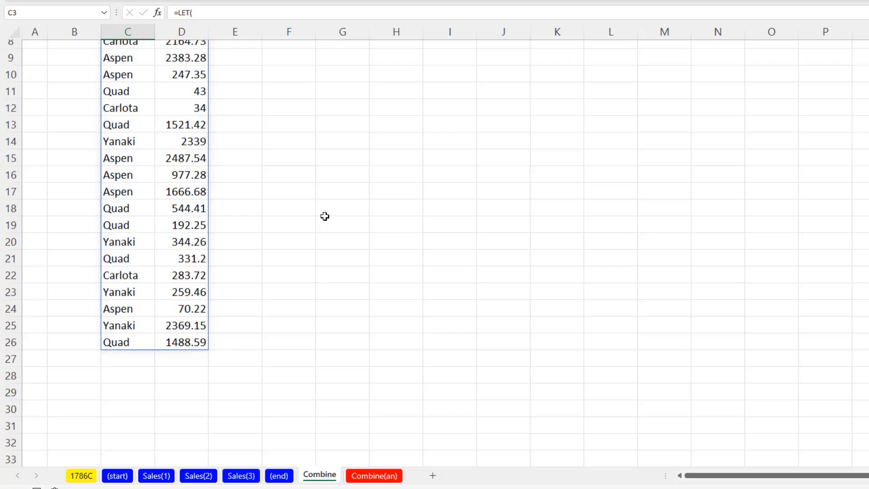
scroll(336, 233, up, 1)
ctrl+scroll(335, 232, down, 1)
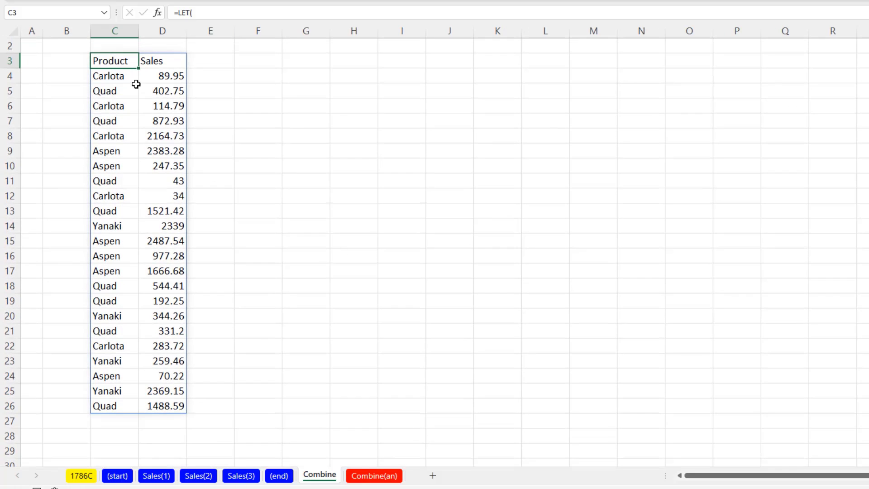
double_click(123, 62)
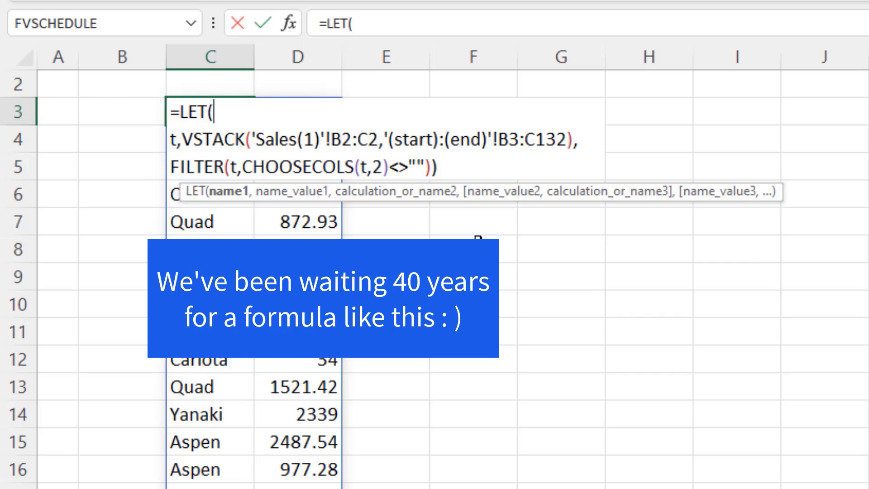
key(Escape)
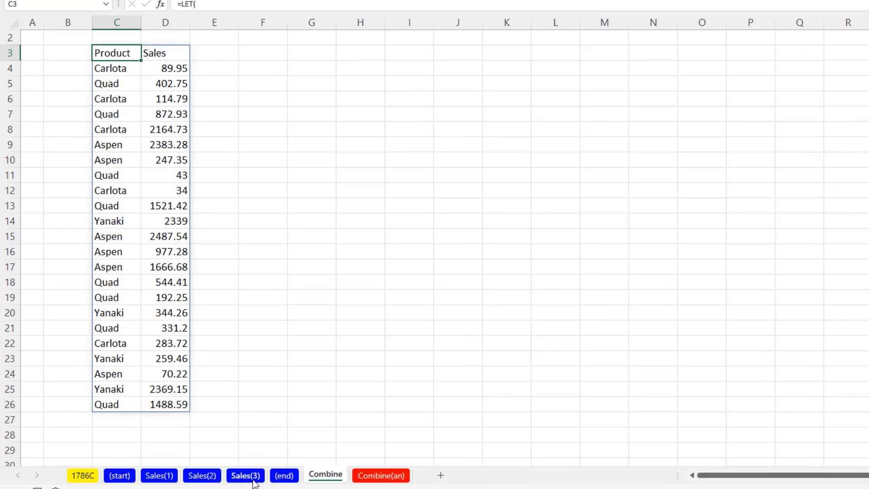
click(251, 477)
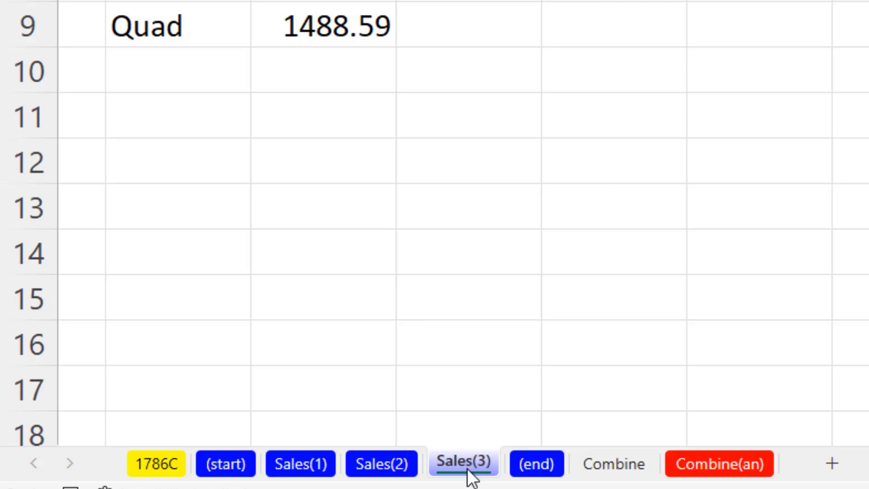
Step: Duplicate Sales(3) as a new Sales(4) sheet before (end), then confirm Combine's list now extends to row 33
mouse_move(470, 466)
mouse_down()
mouse_move(476, 387)
mouse_move(547, 389)
mouse_move(438, 389)
mouse_move(542, 398)
mouse_up()
key(ctrl)
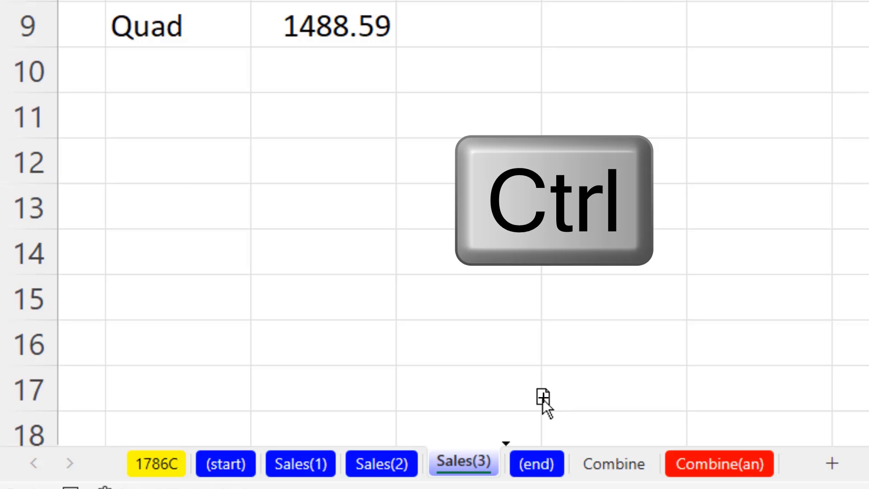
drag(542, 398, 542, 398)
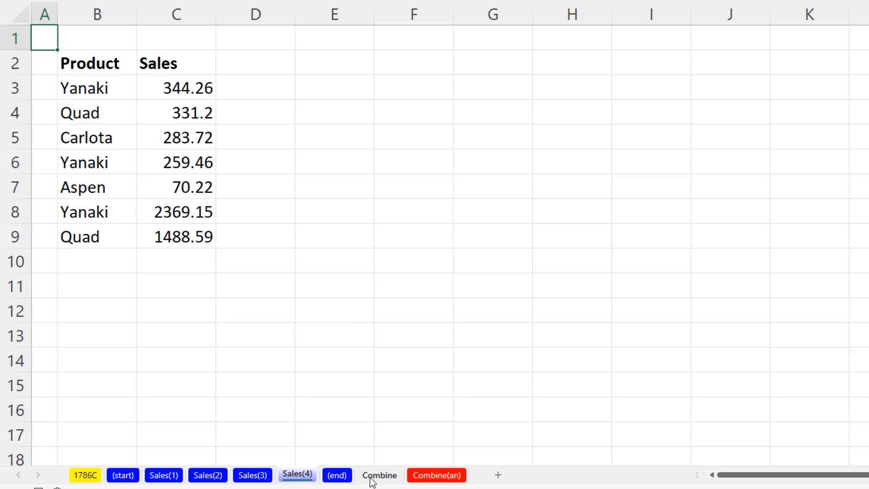
click(372, 475)
scroll(186, 226, down, 3)
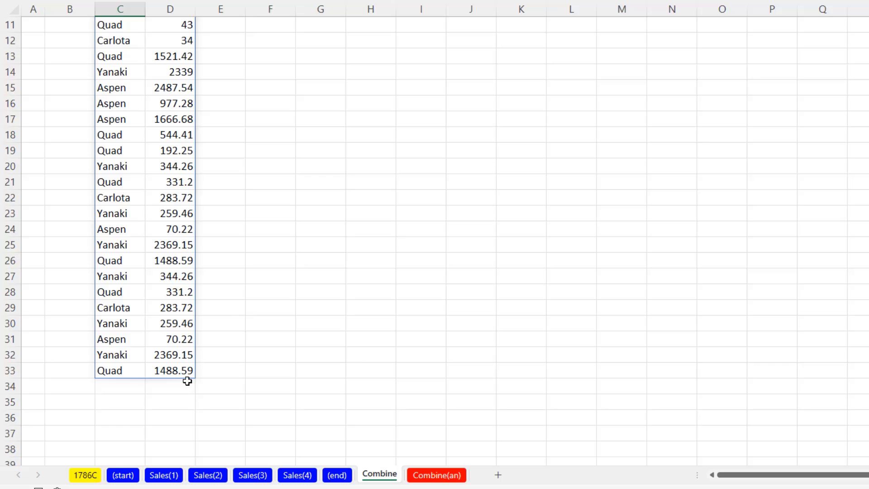
Step: Enter a Quad record with sales 5000 in row 12 of Sales(1), then confirm Combine lists it
click(171, 475)
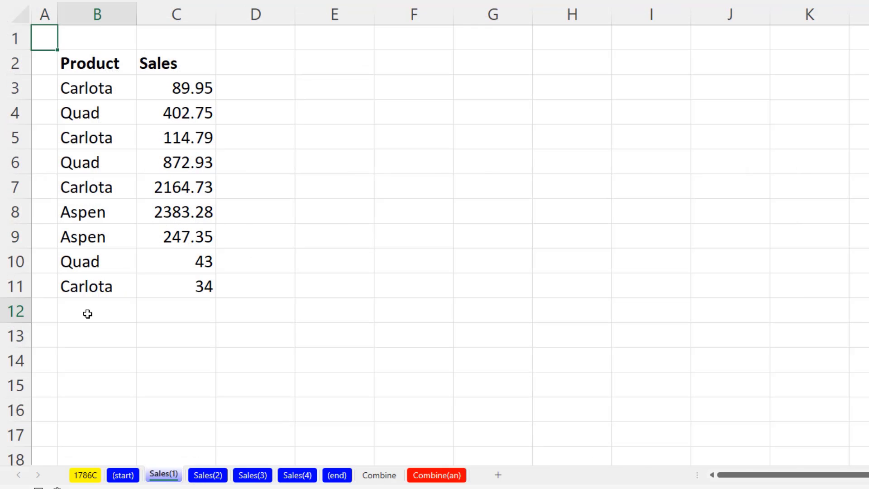
click(88, 313)
text(quad)
key(Tab)
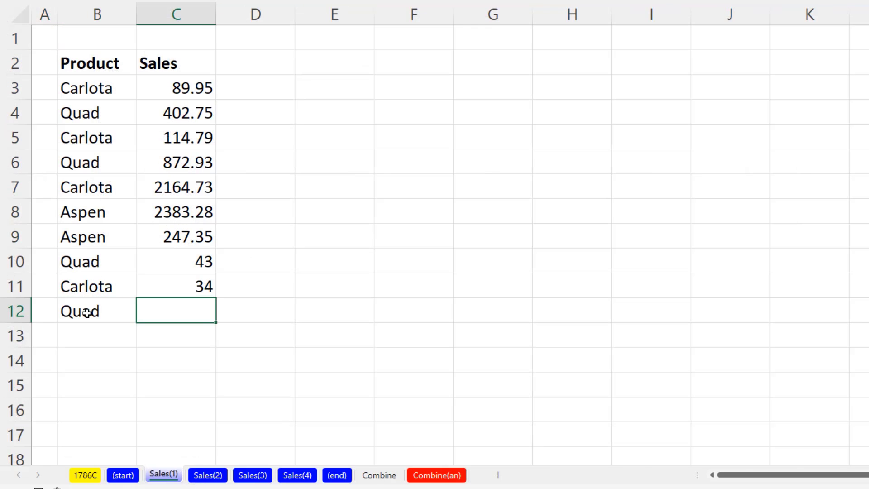
text(5000)
key(Return)
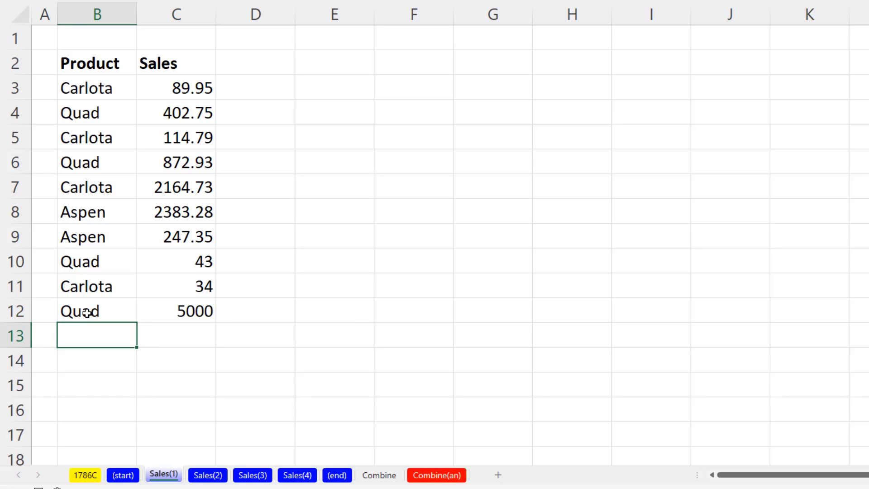
click(380, 474)
scroll(294, 296, up, 3)
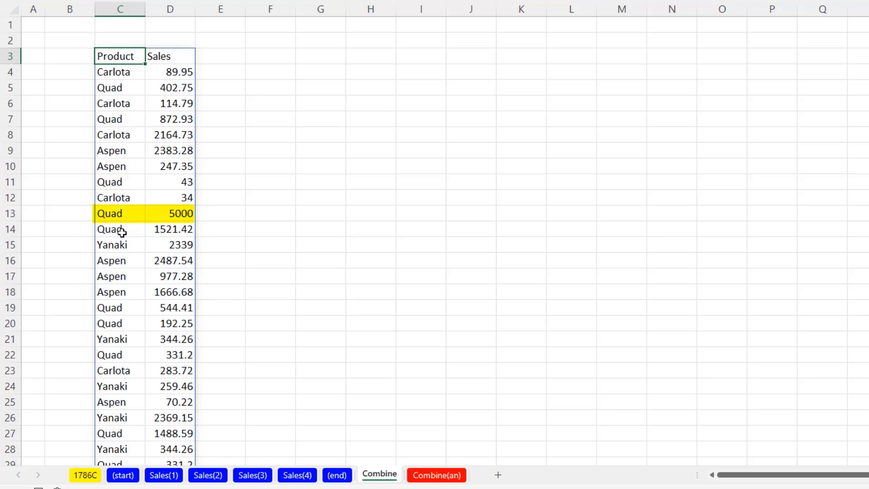
double_click(107, 56)
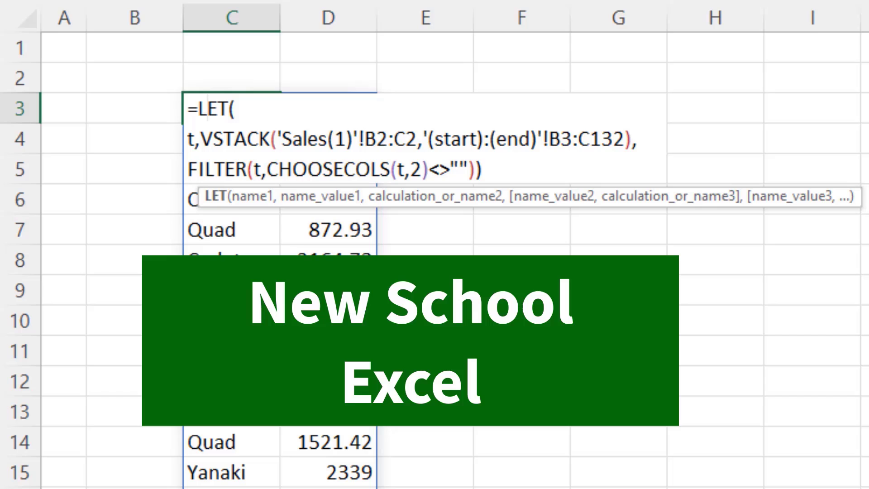
key(Return)
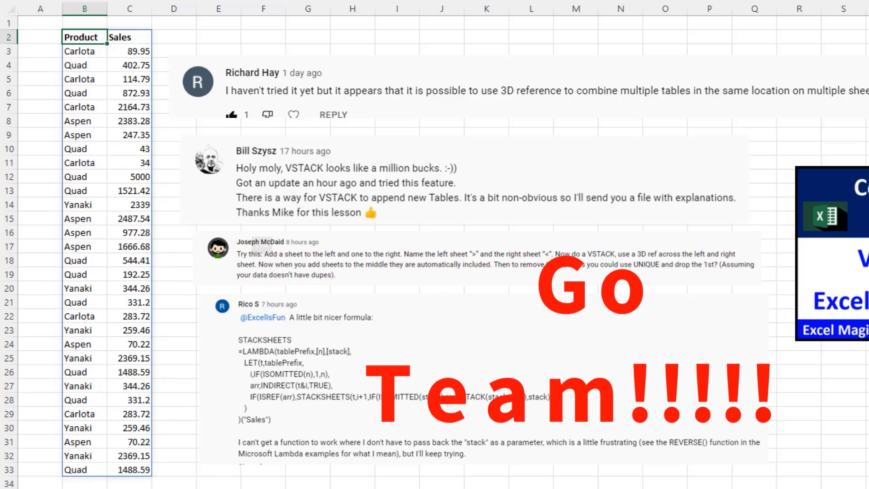